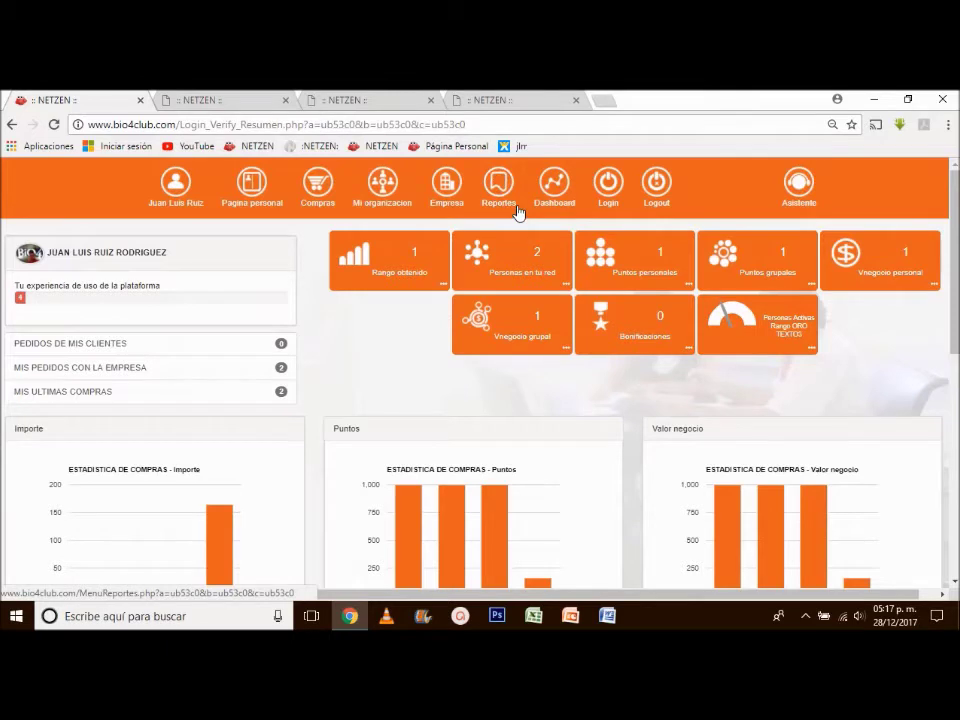
# Step: Generate the Actividad por periodos report from the Fuerza de ventas category of the reports menu
pyautogui.click(505, 203)
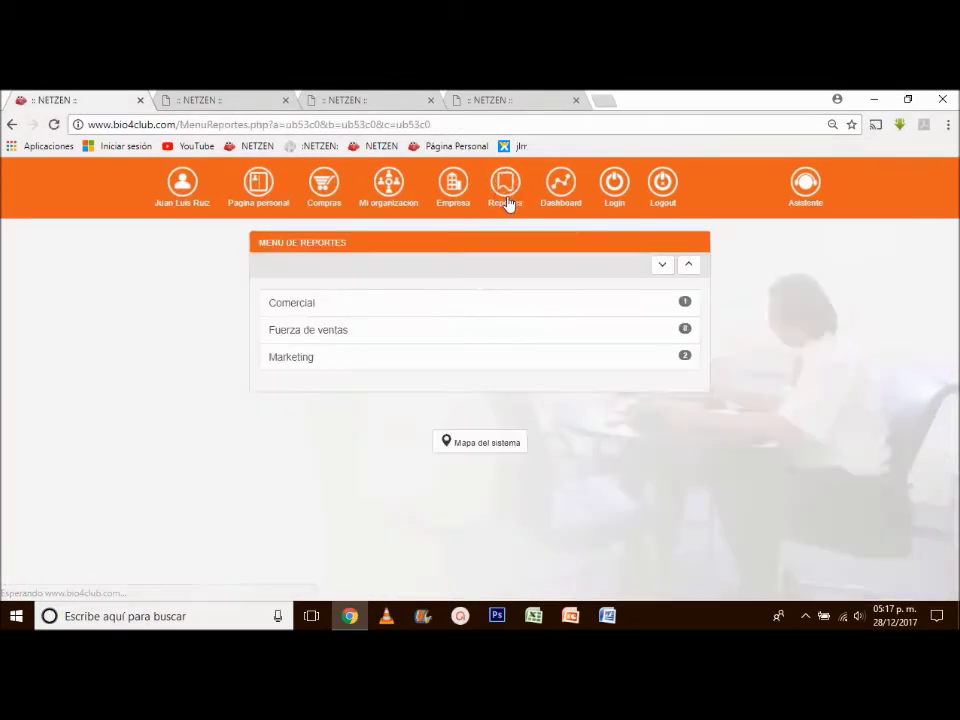
pyautogui.click(361, 312)
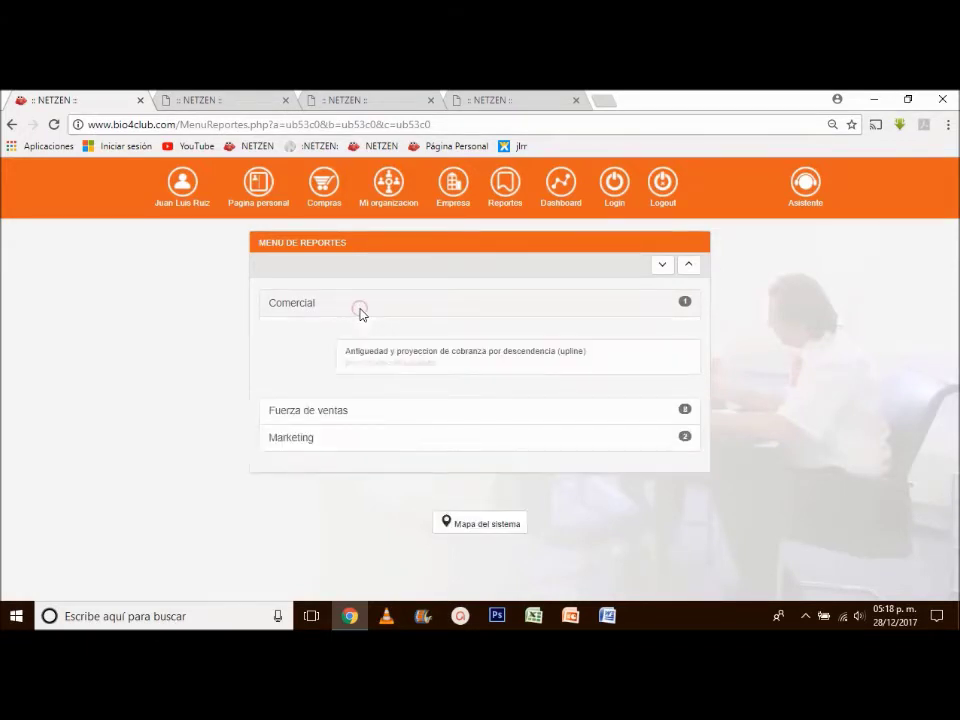
pyautogui.click(325, 411)
pyautogui.scroll(-2, 276, 413)
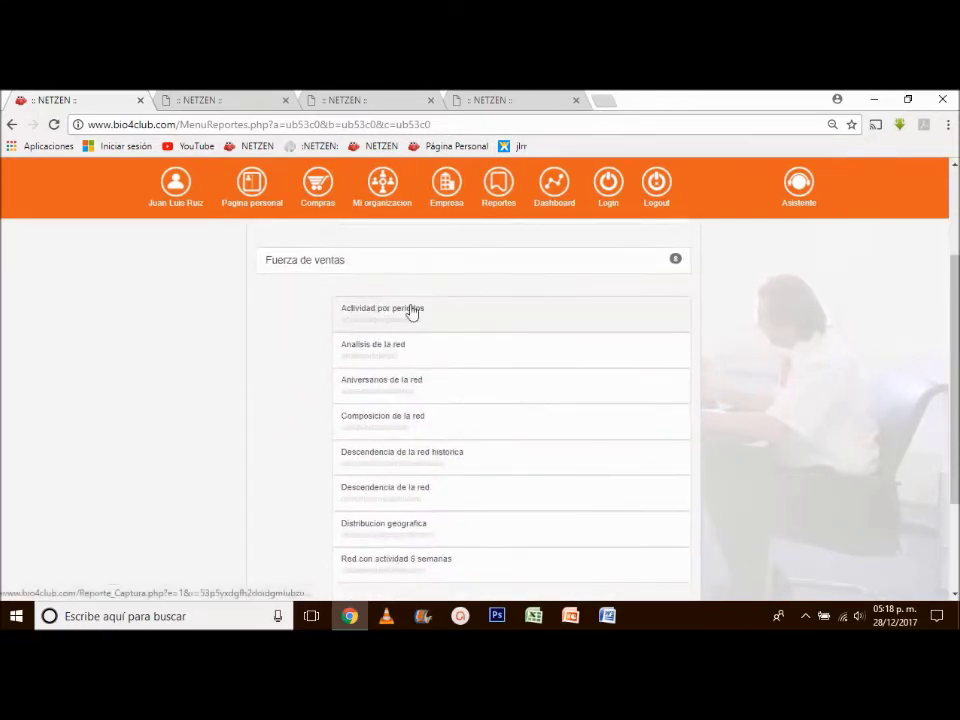
pyautogui.click(443, 322)
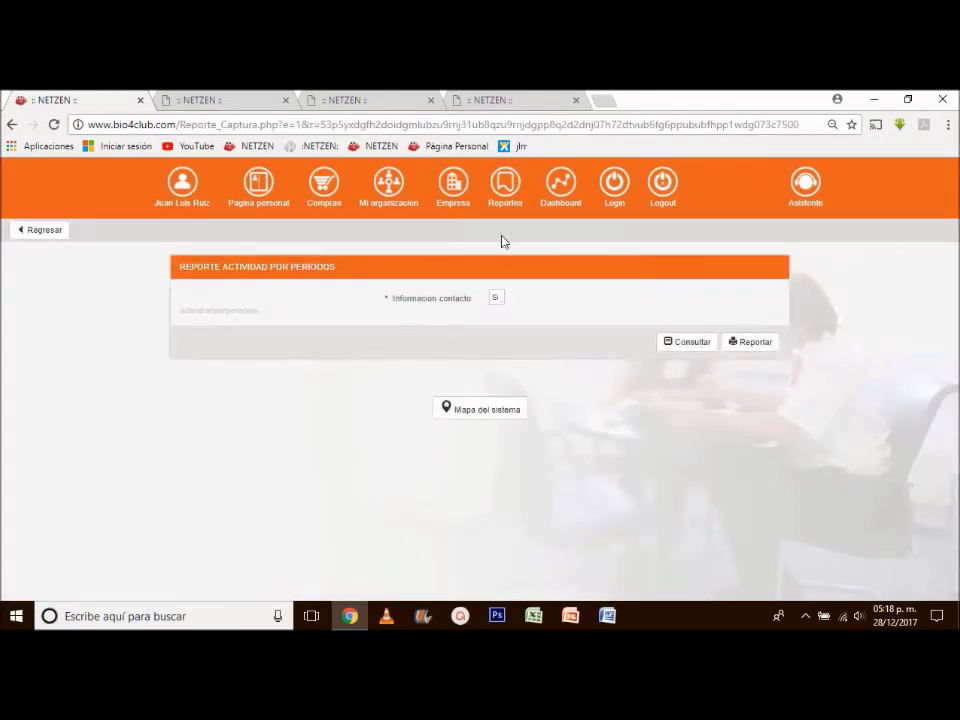
pyautogui.click(771, 348)
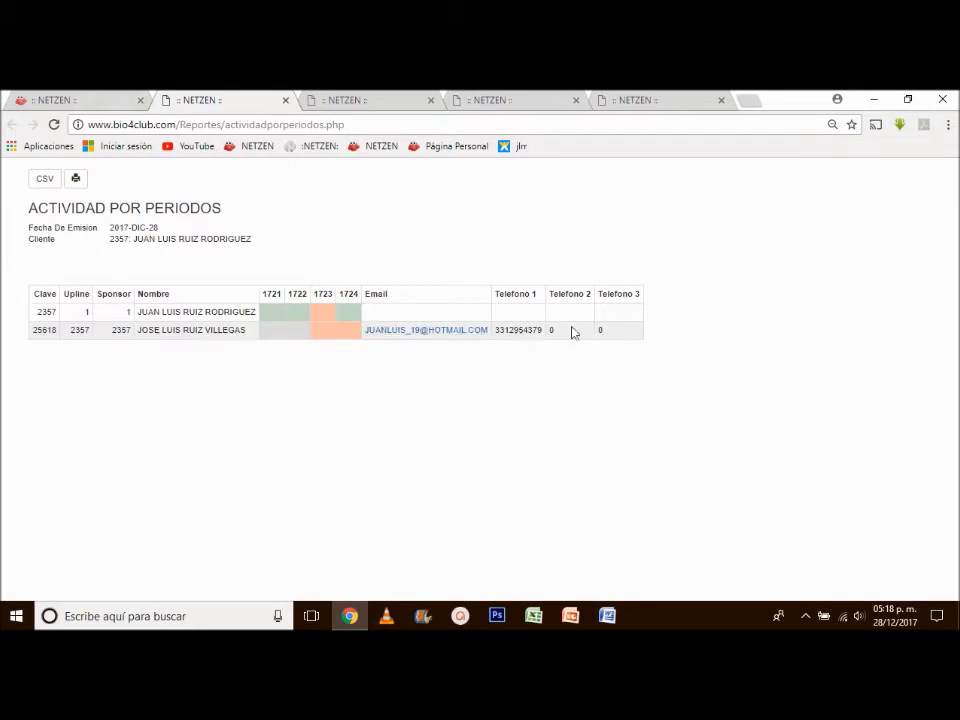
# Step: Go back to the reports menu and open the Distribucion geografica report form under Fuerza de ventas
pyautogui.click(66, 97)
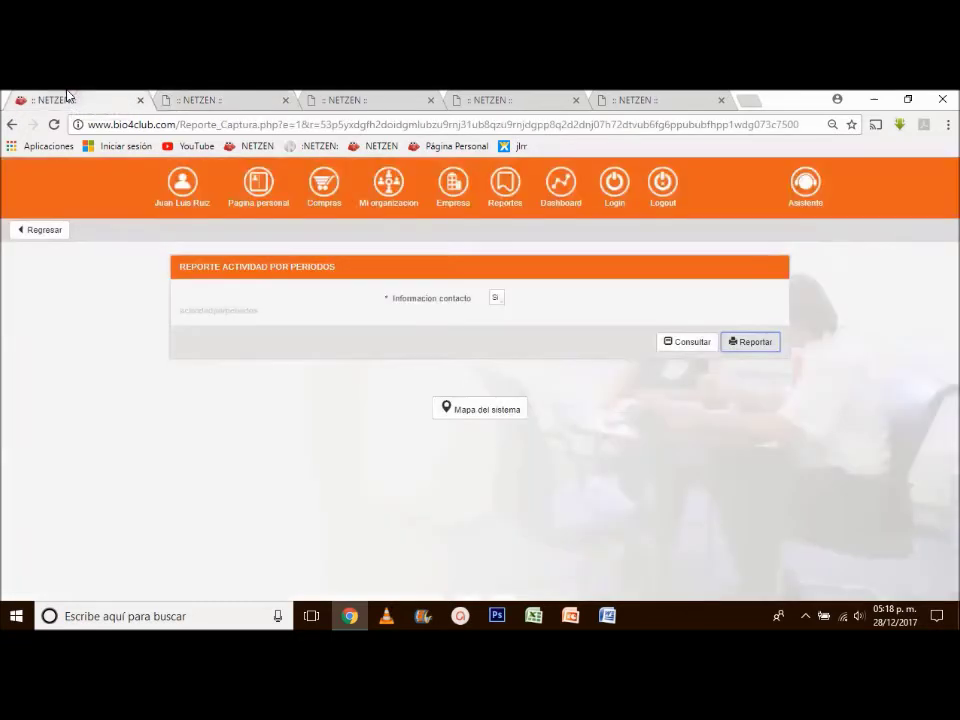
pyautogui.click(512, 200)
pyautogui.click(367, 334)
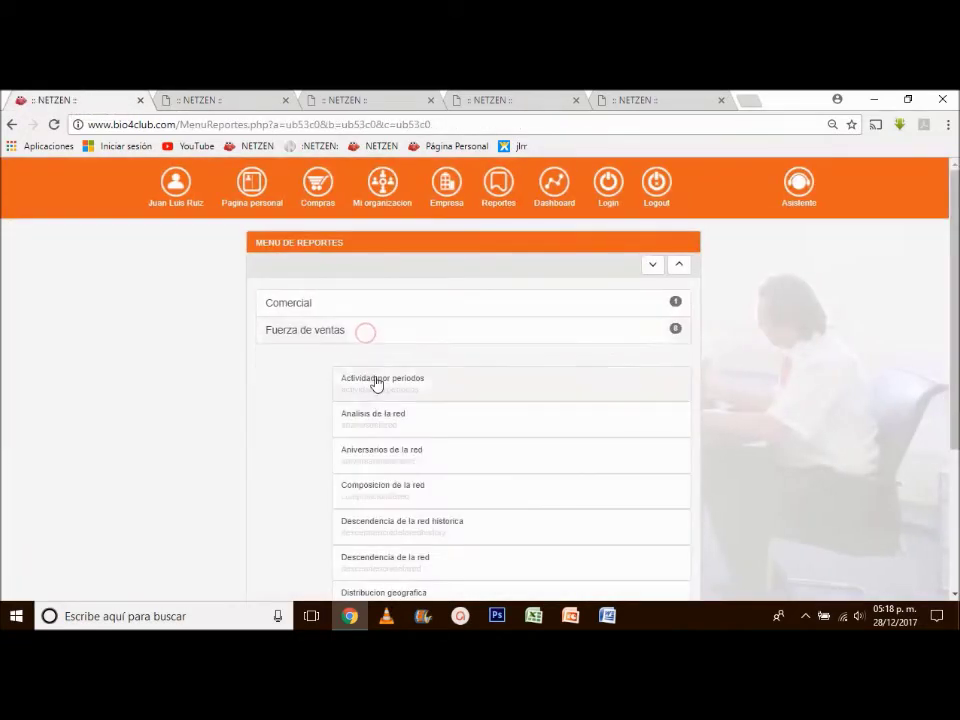
pyautogui.scroll(-1, 405, 430)
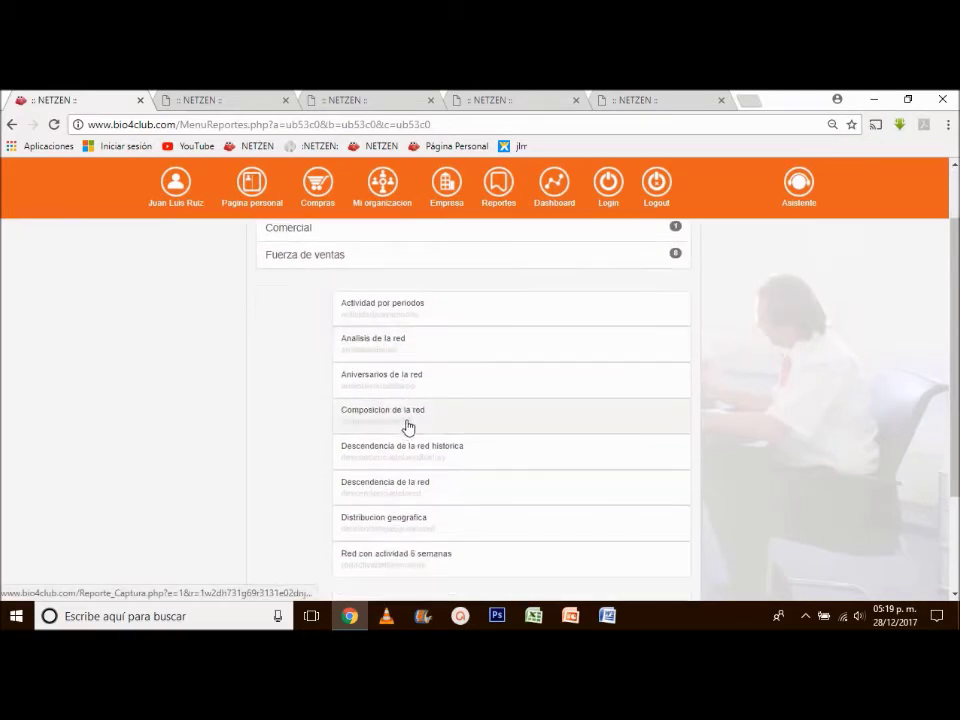
pyautogui.scroll(-1, 433, 395)
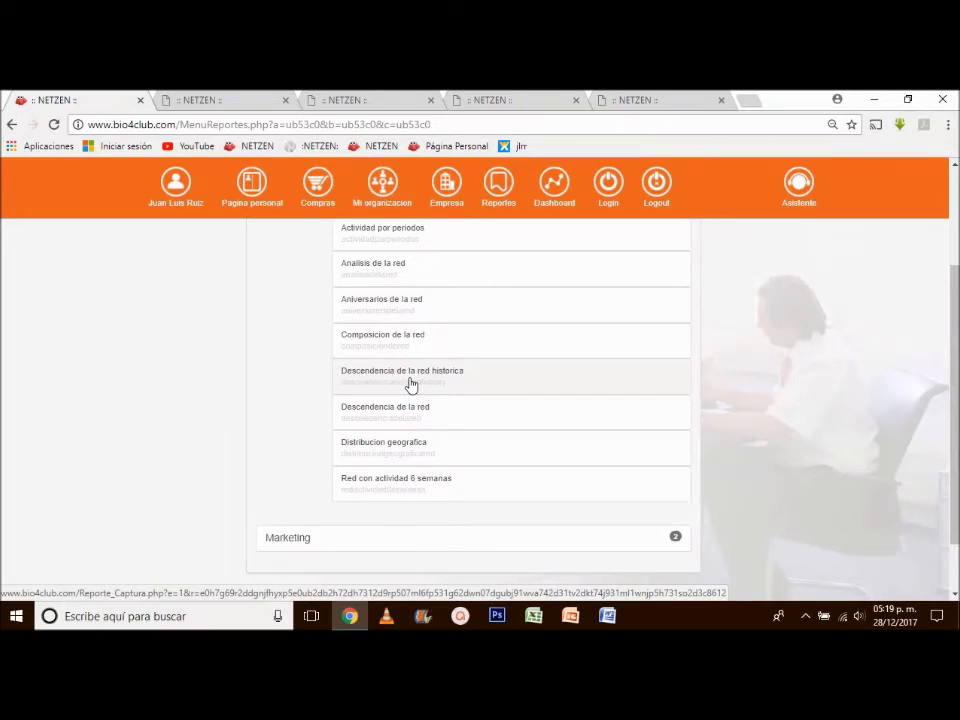
pyautogui.click(421, 454)
# Step: Generate the geographic distribution report without choosing a warehouse, and look over its world map
pyautogui.click(584, 300)
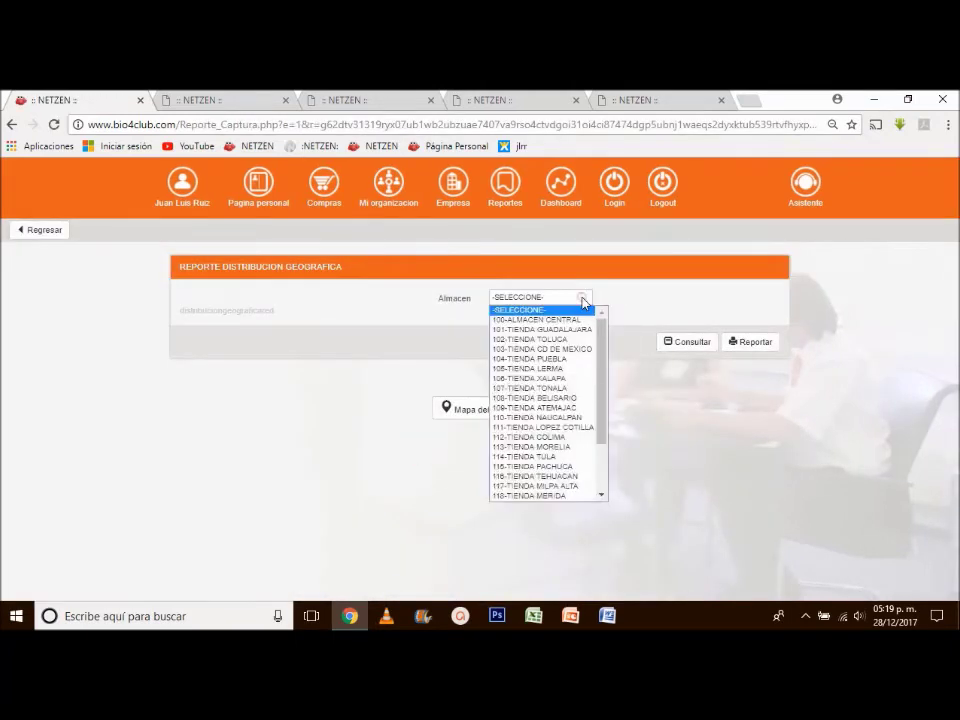
pyautogui.click(755, 310)
pyautogui.click(763, 349)
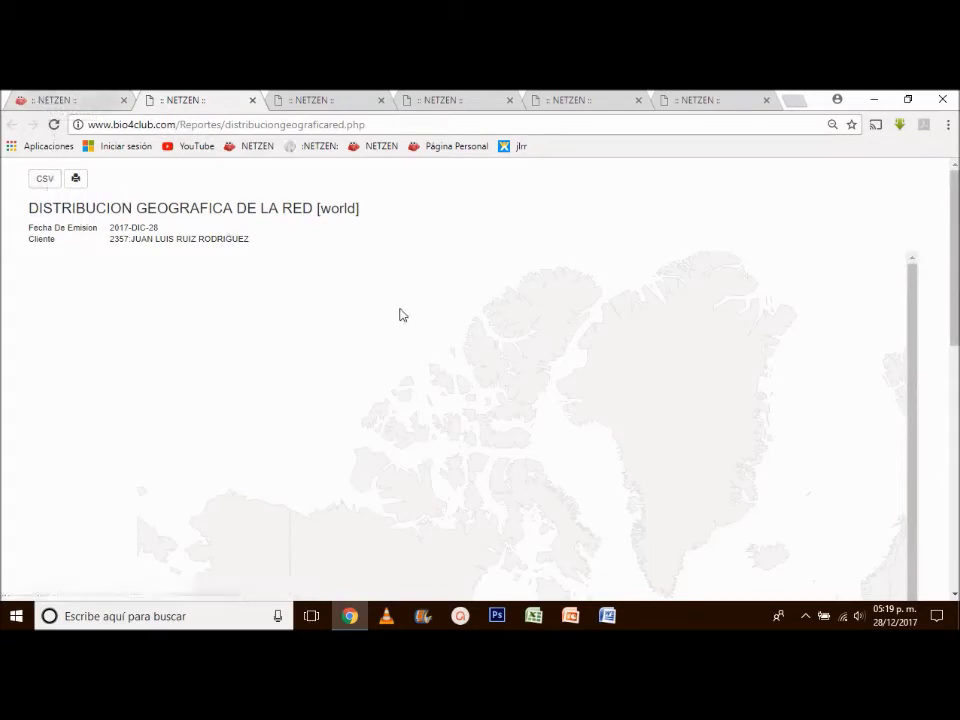
pyautogui.scroll(-3, 510, 375)
pyautogui.scroll(-5, 535, 390)
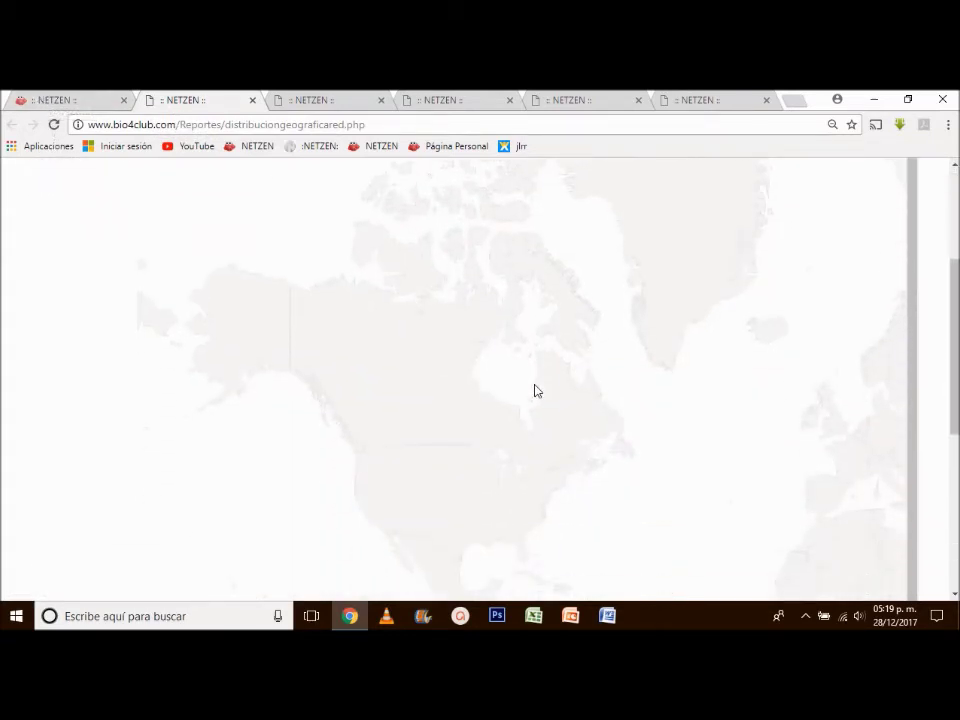
pyautogui.scroll(-1, 536, 398)
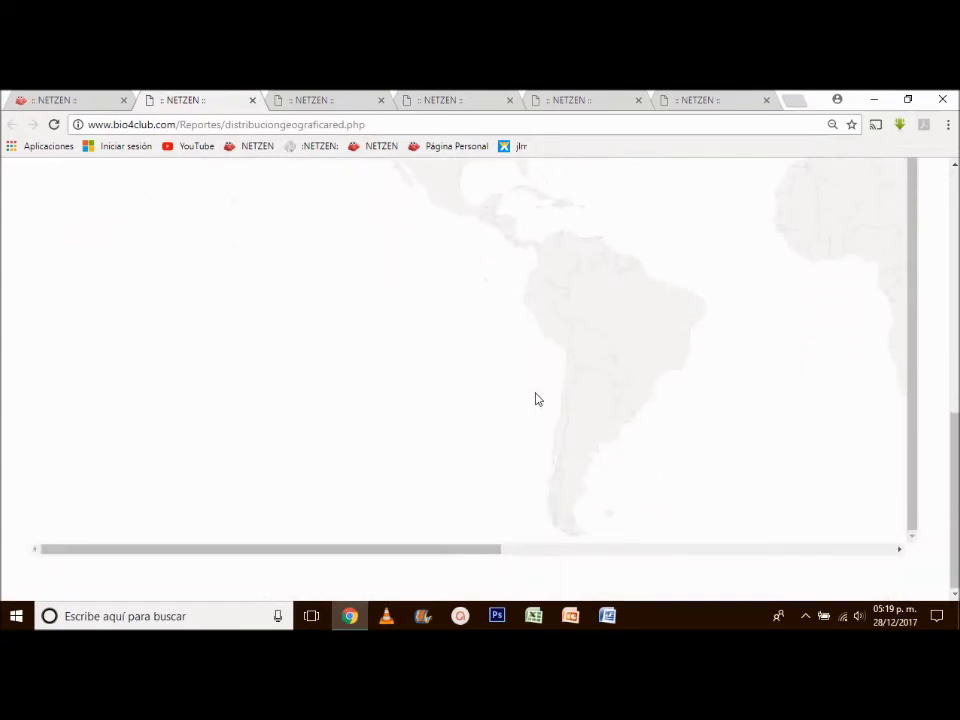
pyautogui.scroll(9, 535, 399)
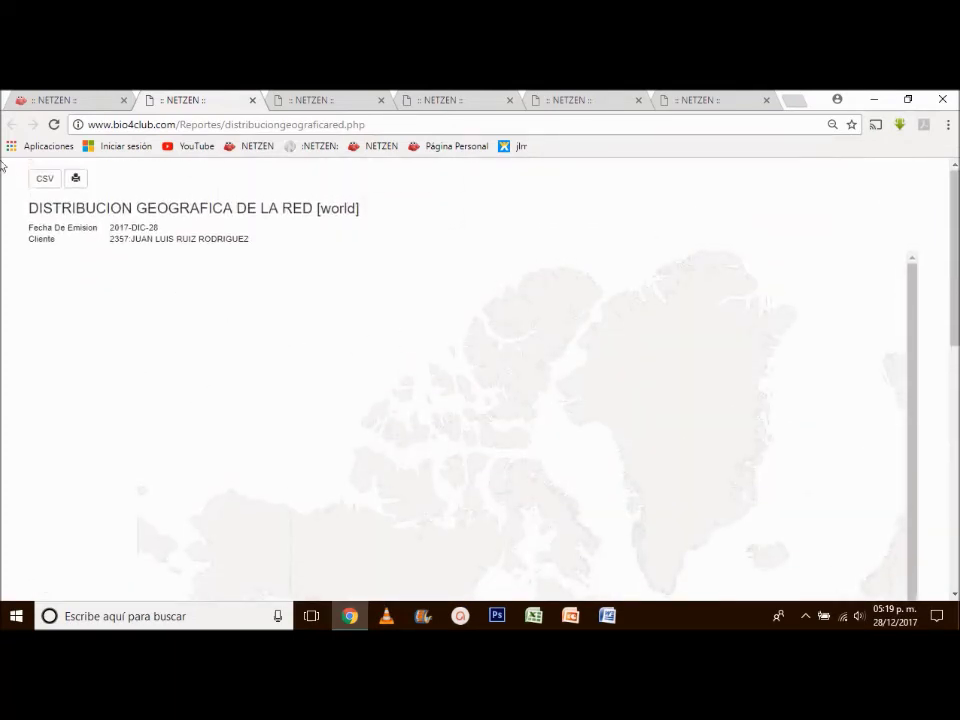
# Step: Return to the reports menu and review the reports offered under Fuerza de ventas
pyautogui.click(63, 98)
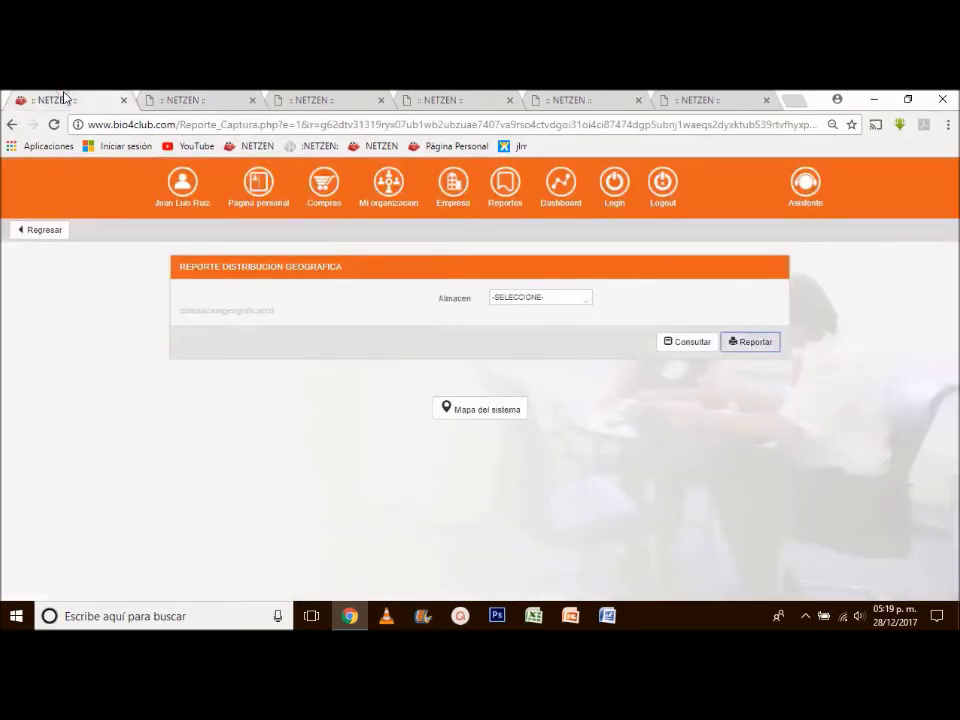
pyautogui.click(503, 195)
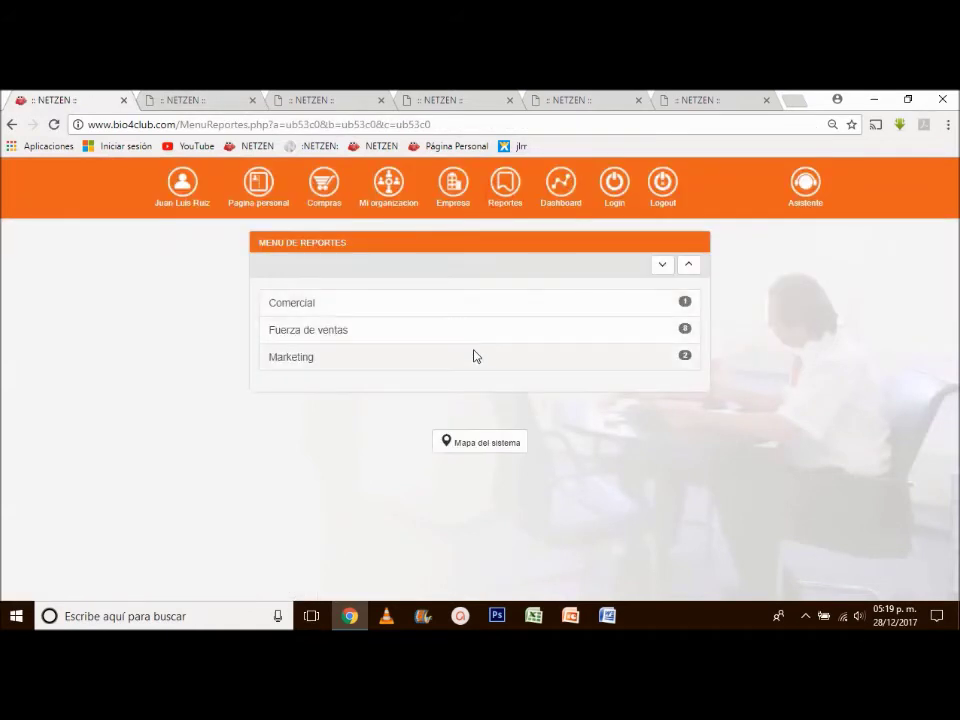
pyautogui.click(476, 338)
pyautogui.scroll(-3, 480, 540)
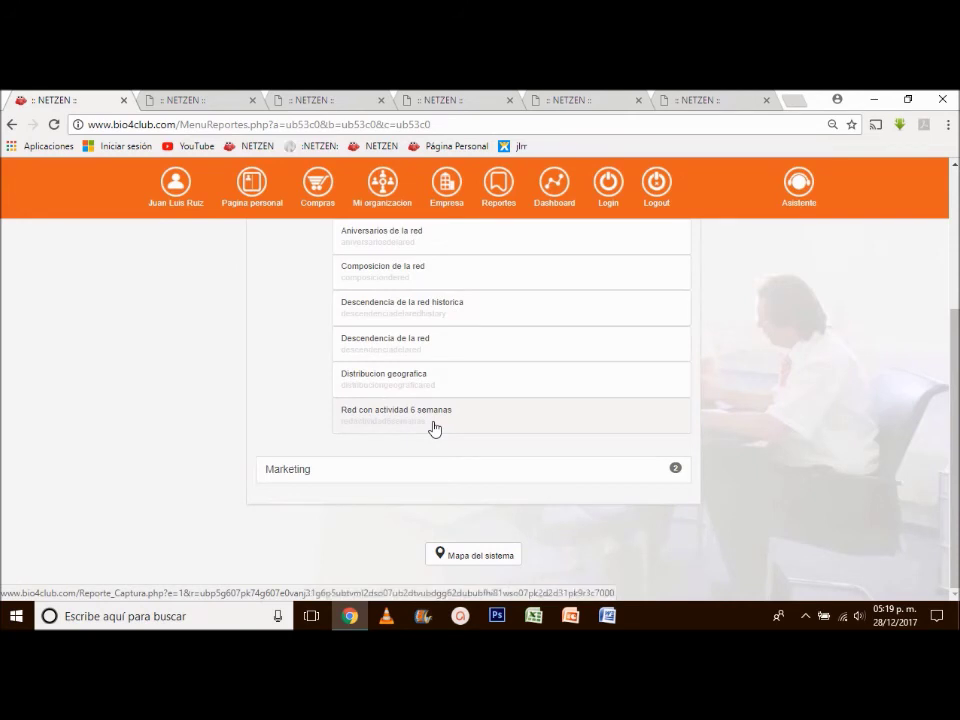
# Step: Generate the Estadisticas productos vistos en ecommerce report from the Marketing category
pyautogui.click(375, 470)
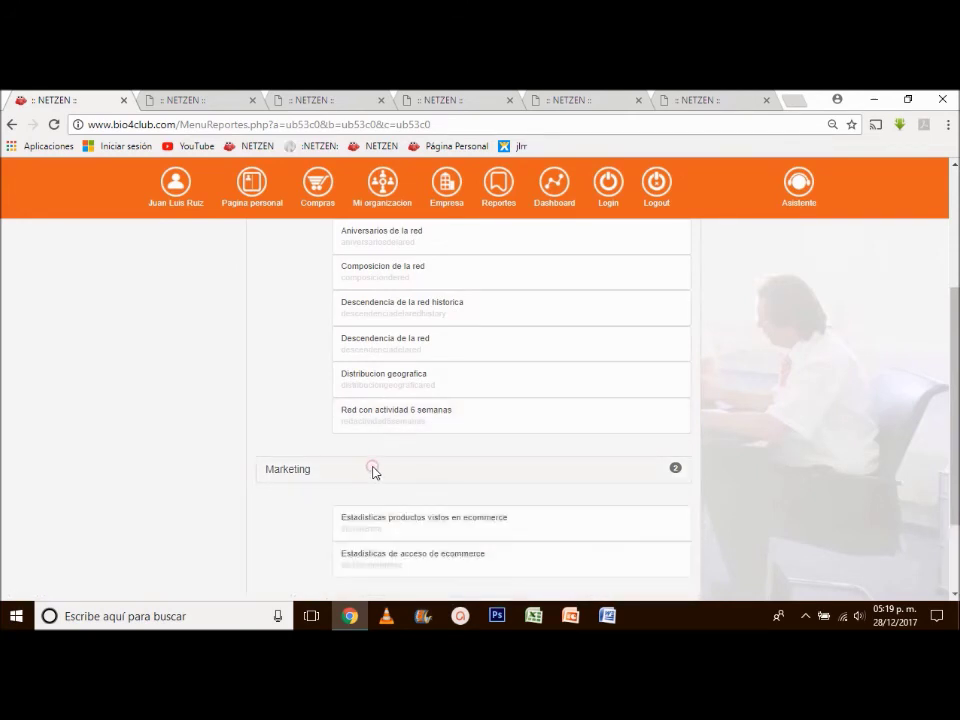
pyautogui.scroll(-2, 407, 429)
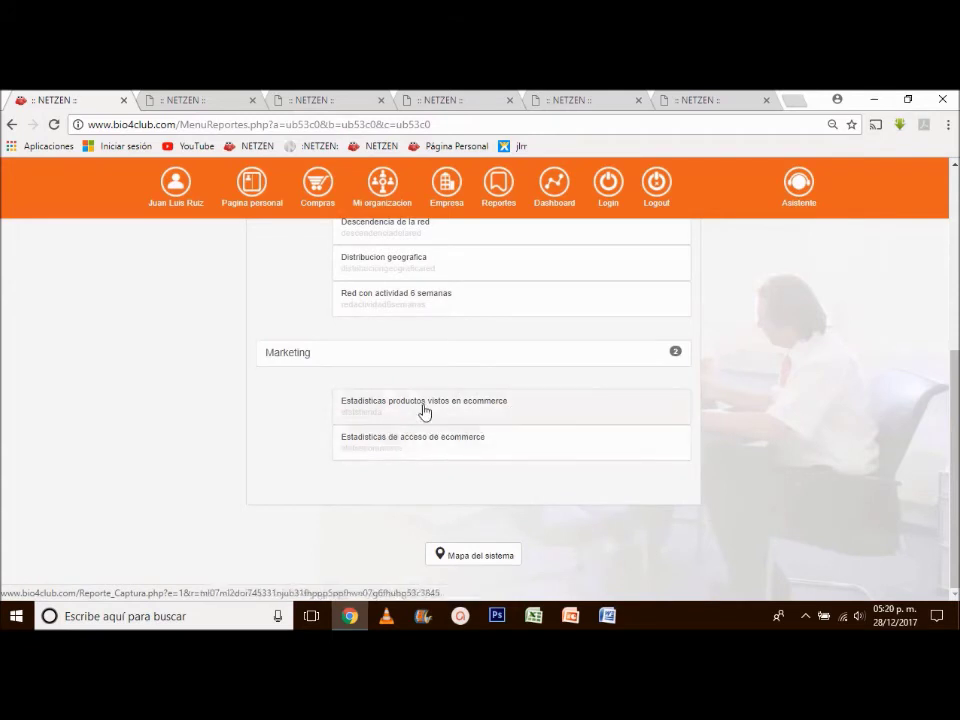
pyautogui.click(422, 412)
pyautogui.click(743, 324)
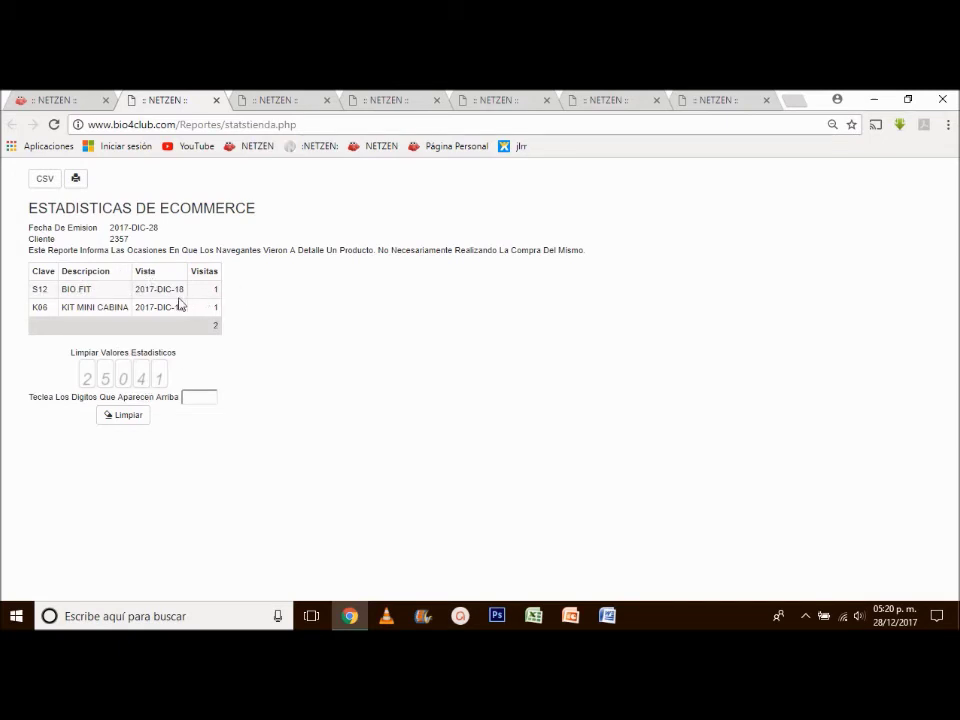
# Step: Generate the Marketing report Estadisticas de acceso de ecommerce for the preset date interval, and return to the reports menu
pyautogui.click(88, 96)
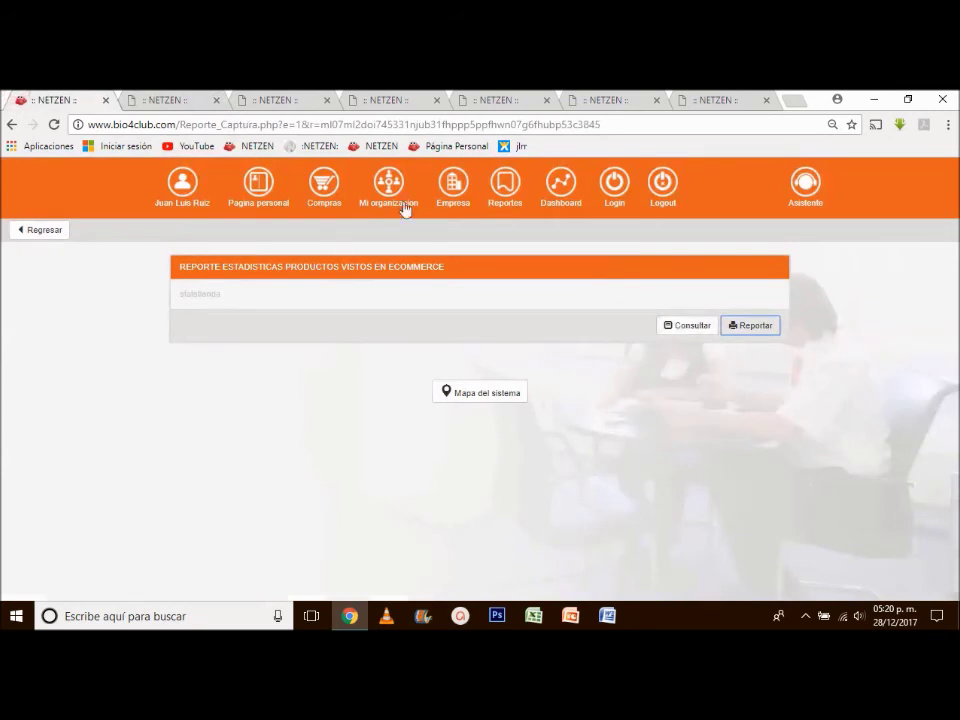
pyautogui.click(505, 190)
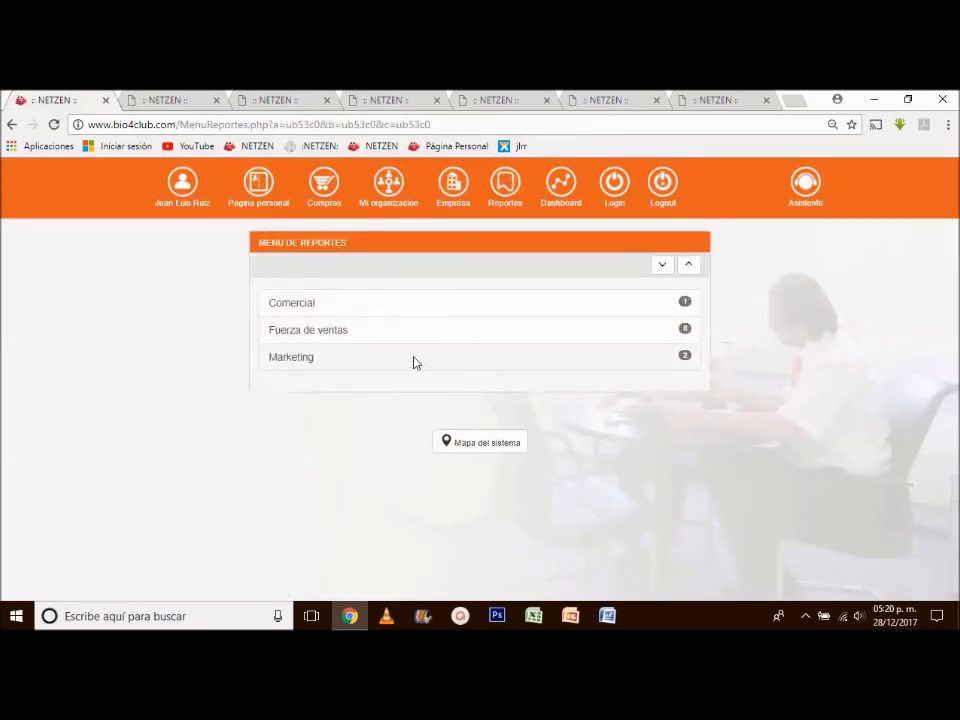
pyautogui.click(414, 360)
pyautogui.click(400, 461)
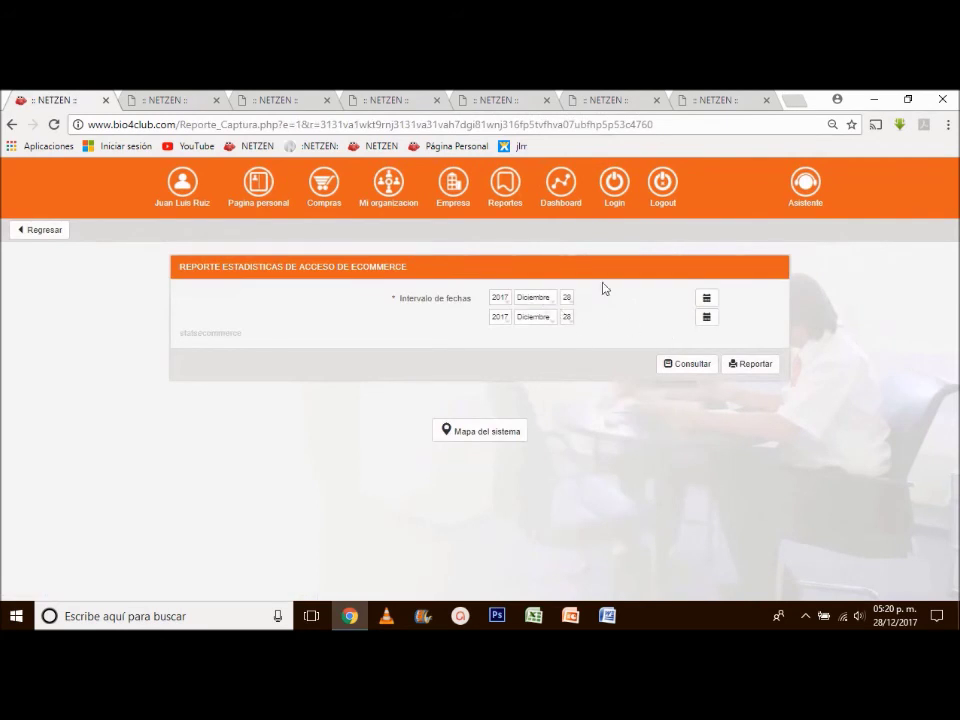
pyautogui.click(766, 368)
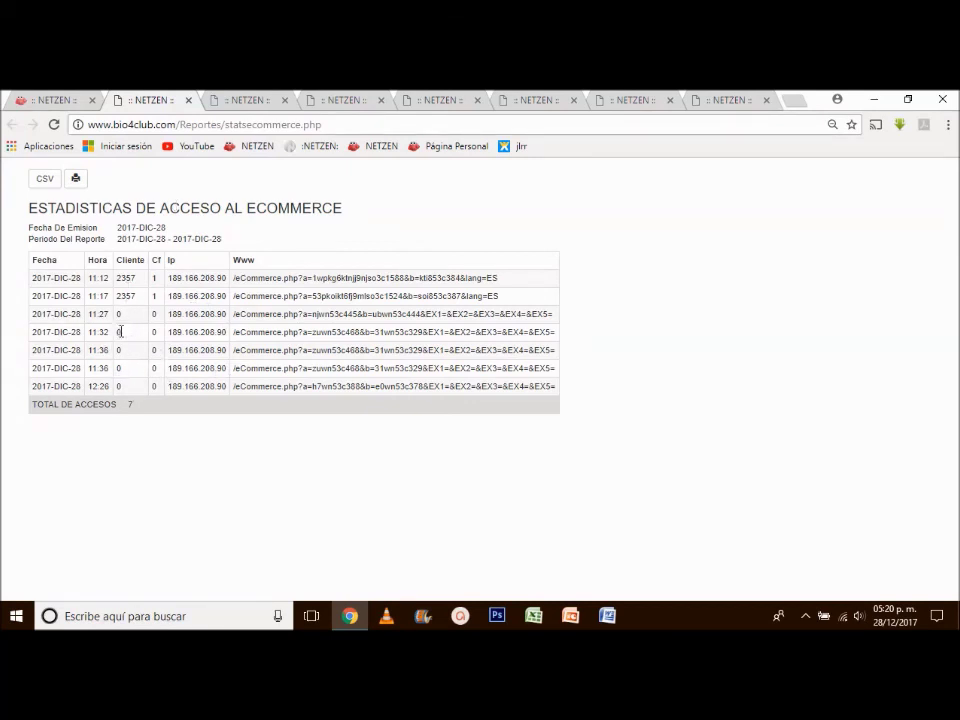
pyautogui.click(68, 98)
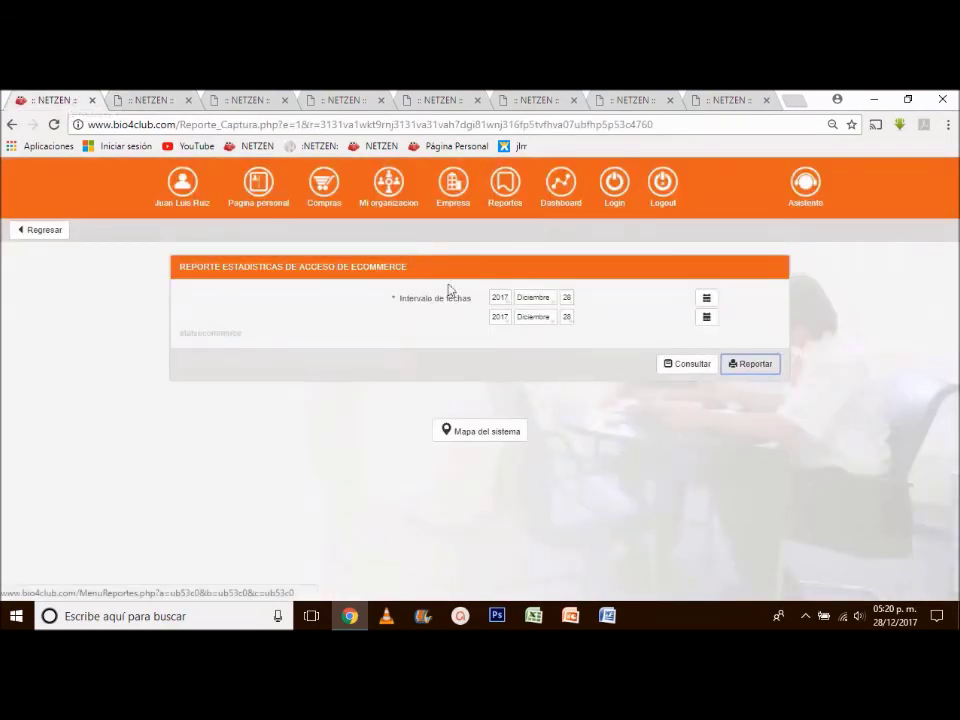
pyautogui.click(498, 187)
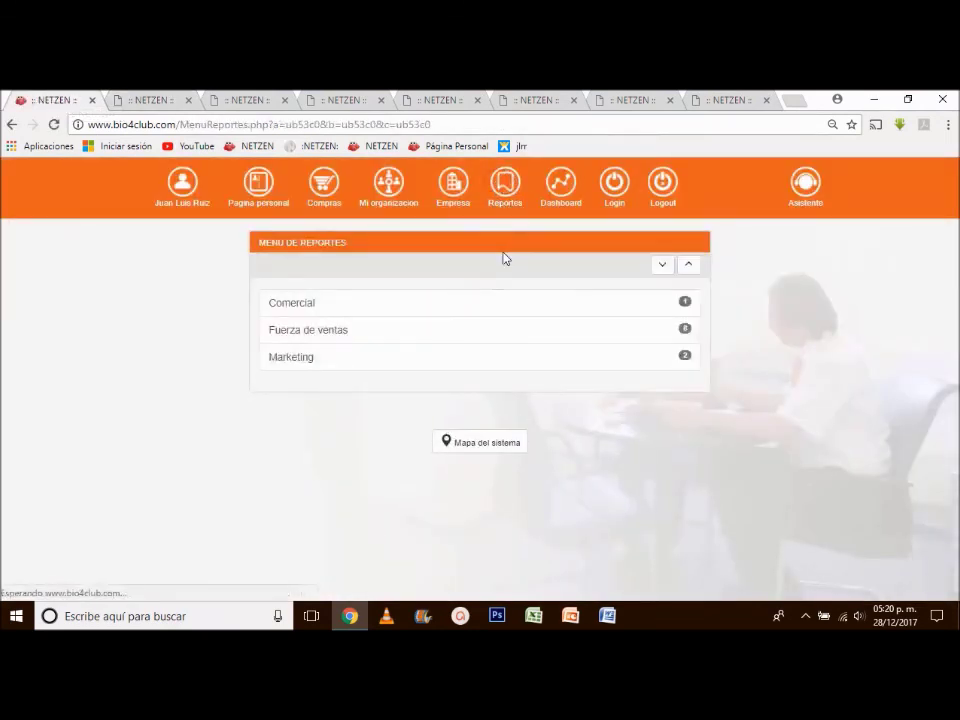